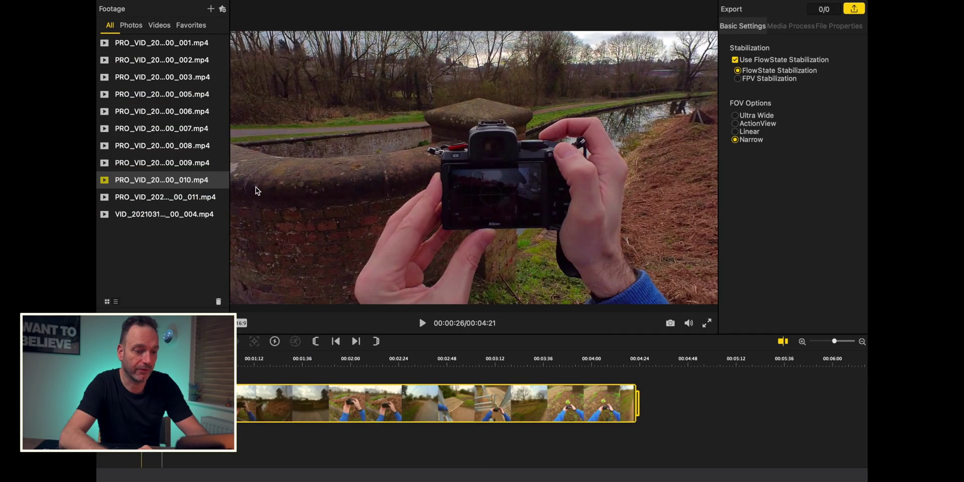
# Drag VID_20210319_103121_00_004.mp4 from Camera01 into the Final Cut Pro timeline, then return to the folder.
pyautogui.press('super+Tab')
pyautogui.press('super+Tab')
pyautogui.press('super+Tab')
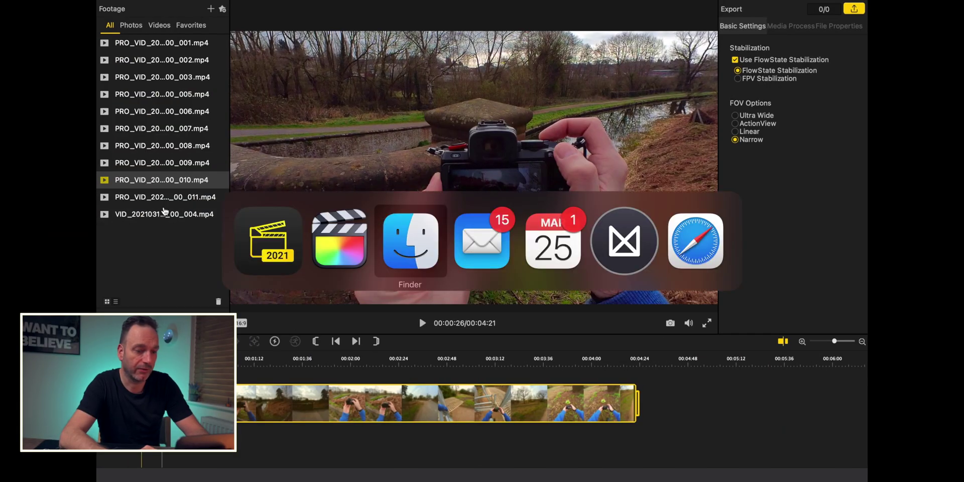
pyautogui.press('shift+super+Tab')
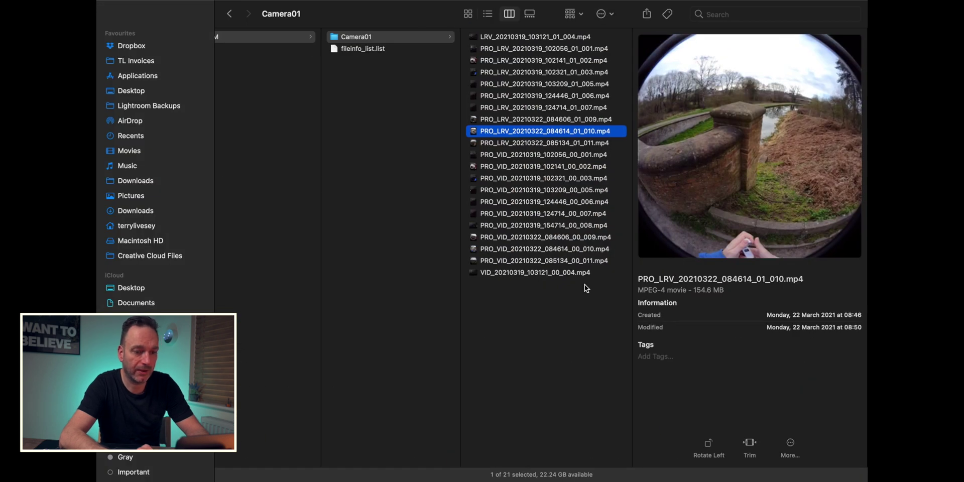
pyautogui.click(517, 274)
pyautogui.moveTo(517, 274); pyautogui.dragTo(247, 374)
pyautogui.press('super+Tab')
pyautogui.press('super+Tab')
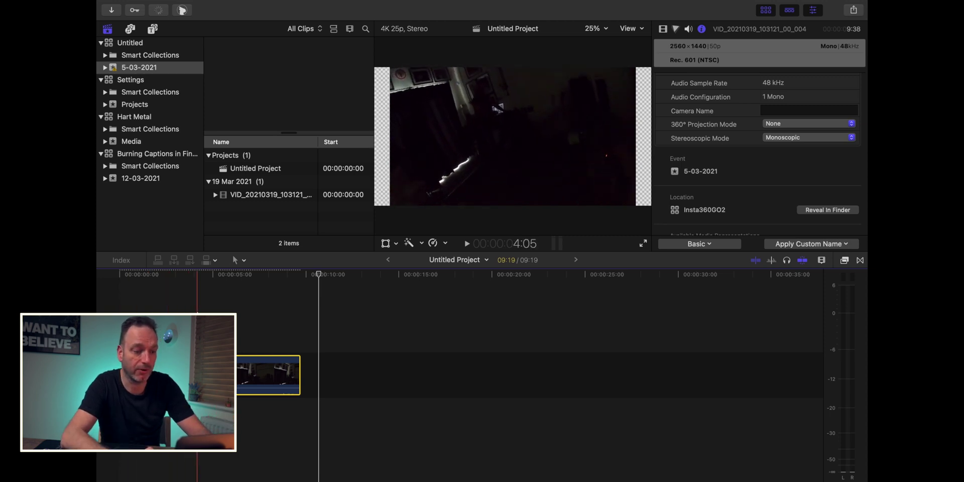
pyautogui.press('shift+super+r')
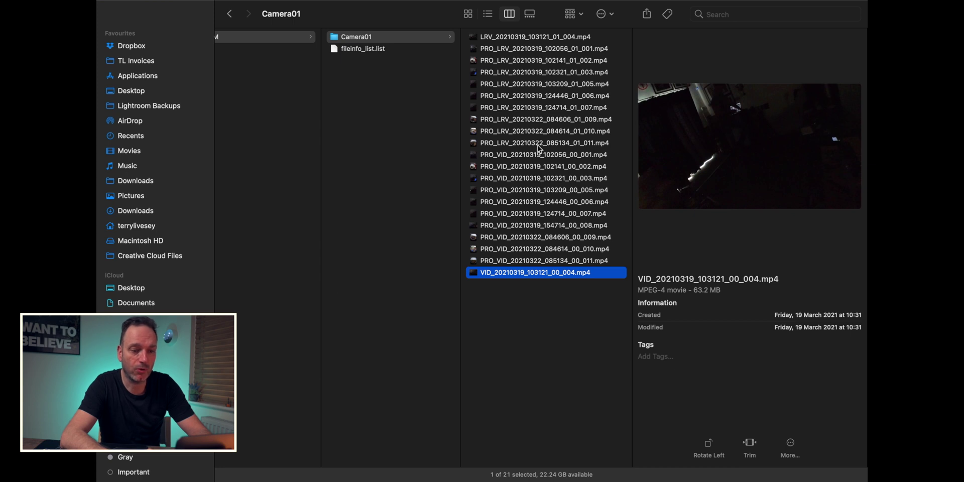
# Drop PRO_LRV_20210322_084614_01_010.mp4 on the timeline after the VID clip and skim its footage.
pyautogui.click(513, 131)
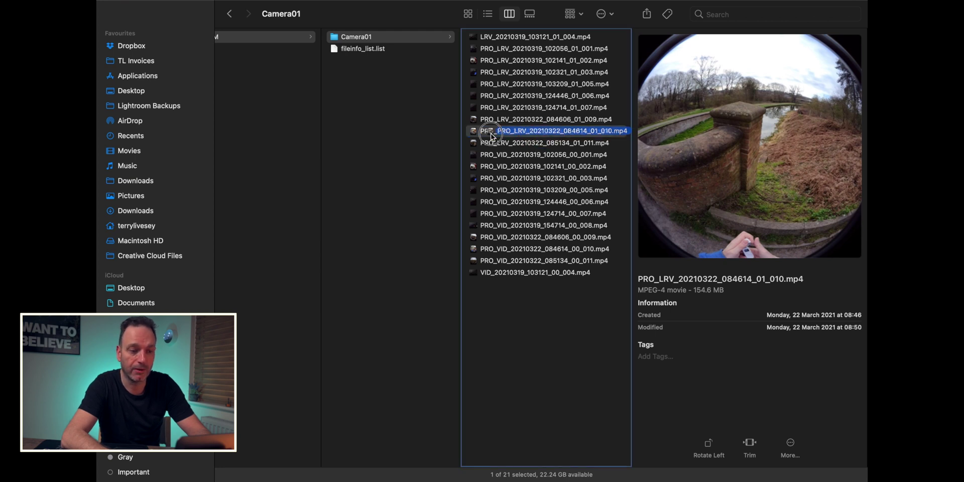
pyautogui.moveTo(497, 131); pyautogui.dragTo(327, 374)
pyautogui.press('super+Tab')
pyautogui.moveTo(358, 275); pyautogui.dragTo(488, 281)
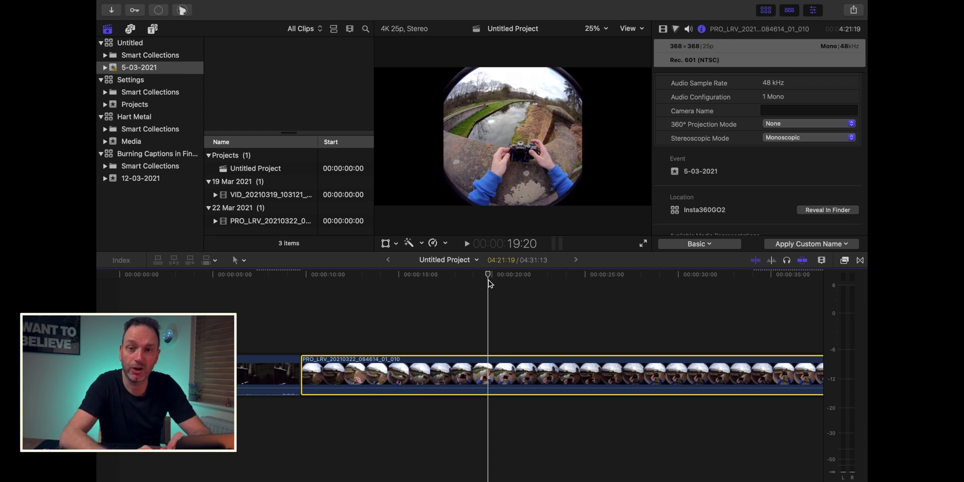
# Set the fisheye clip's 360° Projection Mode to Equirectangular.
pyautogui.moveTo(489, 283); pyautogui.dragTo(556, 275)
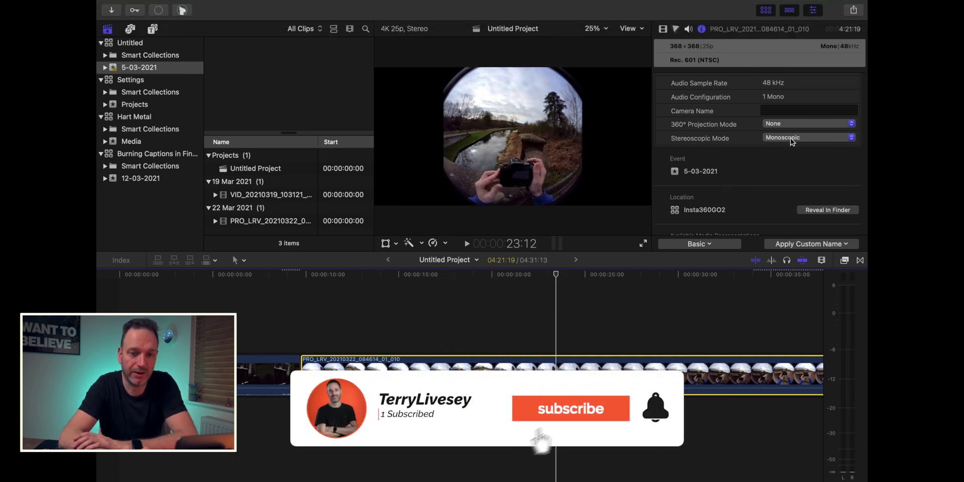
pyautogui.click(800, 125)
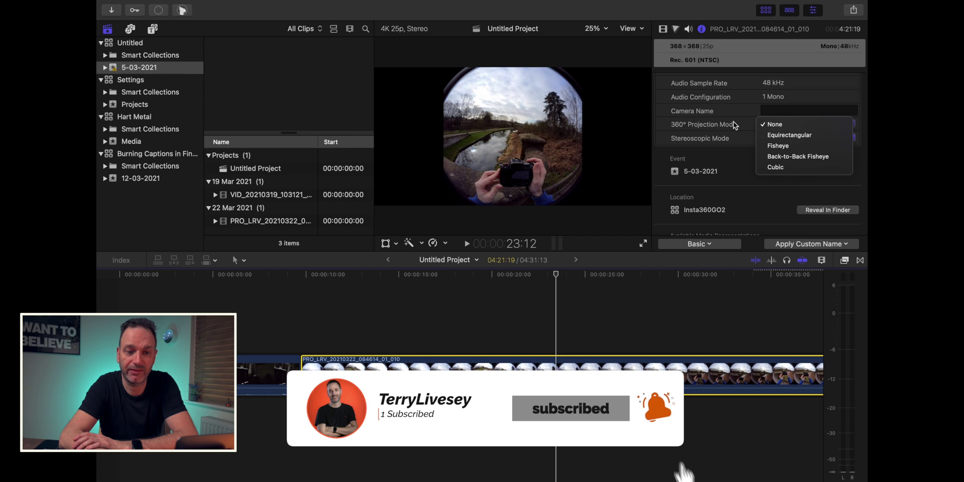
pyautogui.click(786, 135)
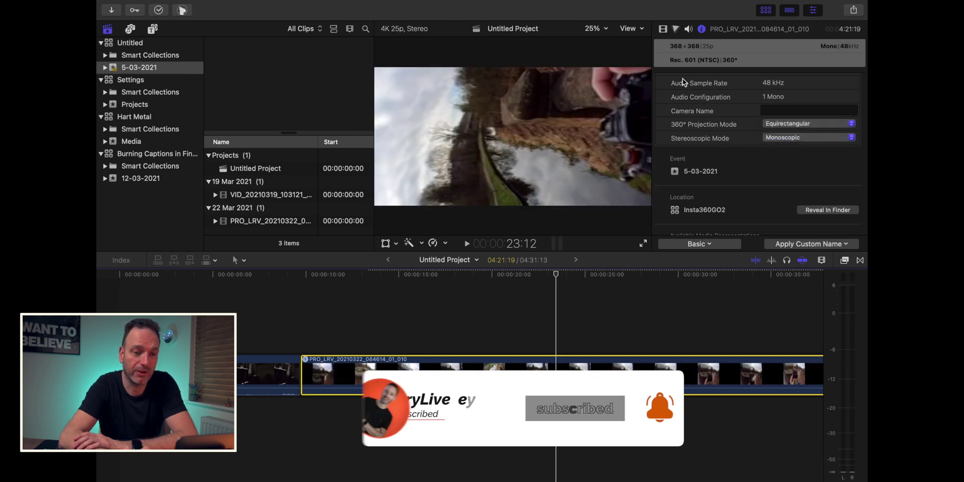
# Roll the clip to 82.7° in the Video inspector to level the horizon, then switch to Insta360 Studio.
pyautogui.click(663, 30)
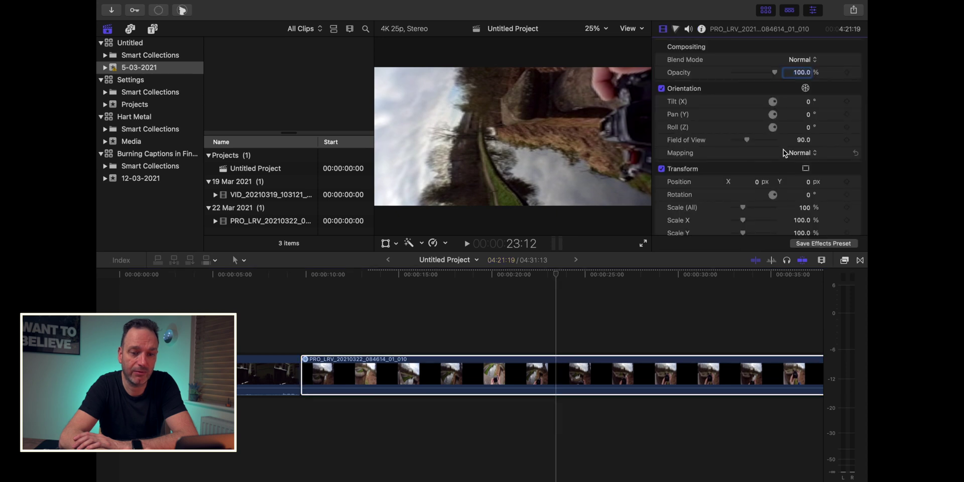
pyautogui.moveTo(776, 130); pyautogui.dragTo(780, 80)
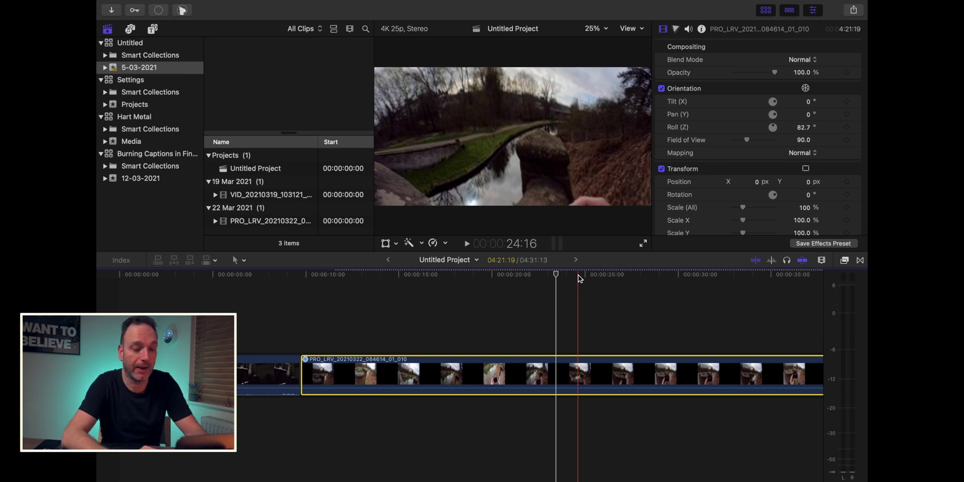
pyautogui.press('super+Tab')
pyautogui.press('super+Tab')
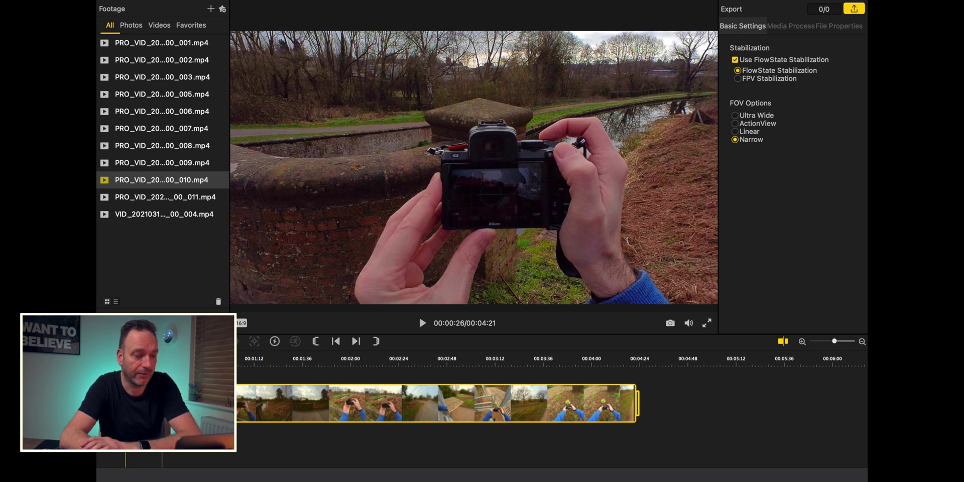
# Try the 9:16 portrait ratio, then reframe the clip to Ratio 16:9 landscape.
pyautogui.click(117, 460)
pyautogui.click(242, 323)
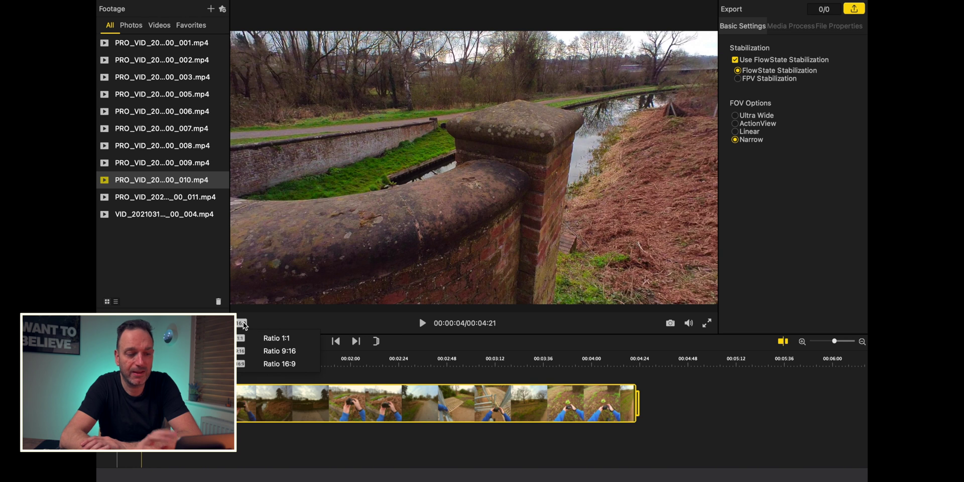
pyautogui.click(261, 355)
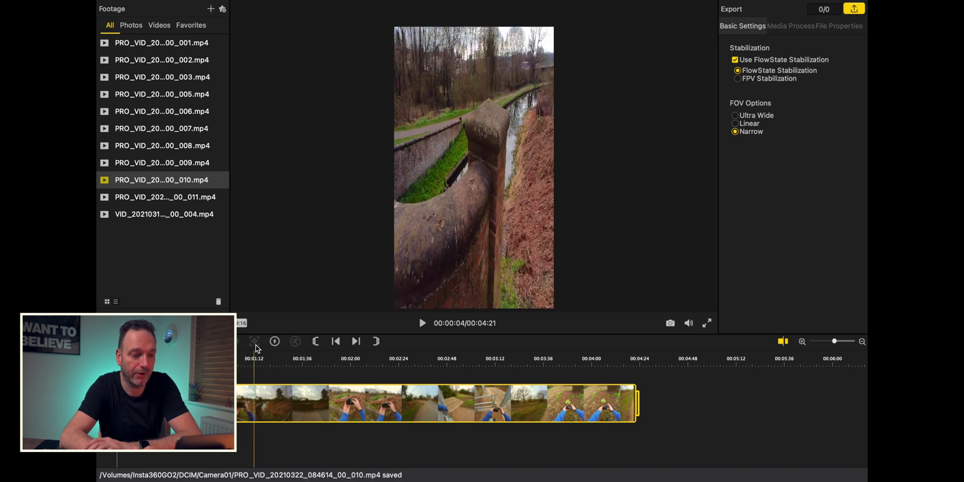
pyautogui.click(242, 322)
pyautogui.click(242, 324)
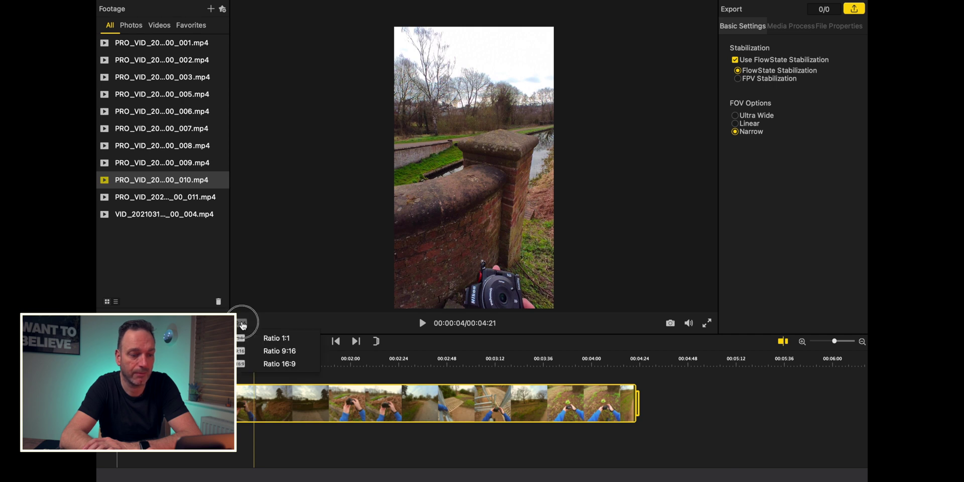
pyautogui.click(274, 364)
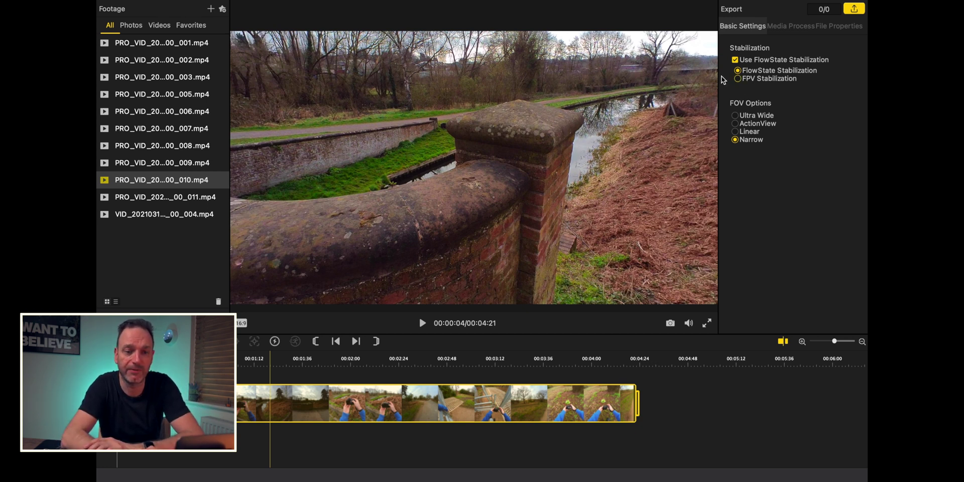
# Cycle the FOV through Ultra Wide, ActionView and Linear, end on Narrow, and show Media Process.
pyautogui.click(740, 79)
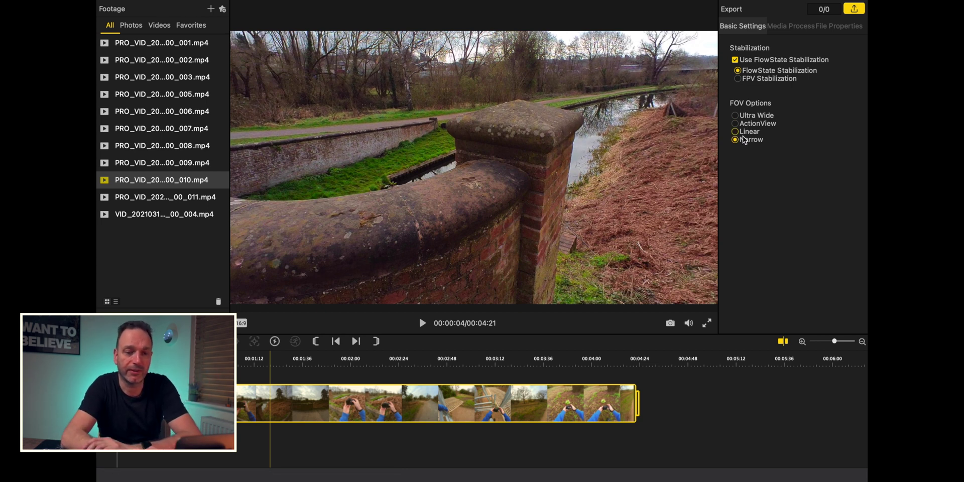
pyautogui.click(734, 116)
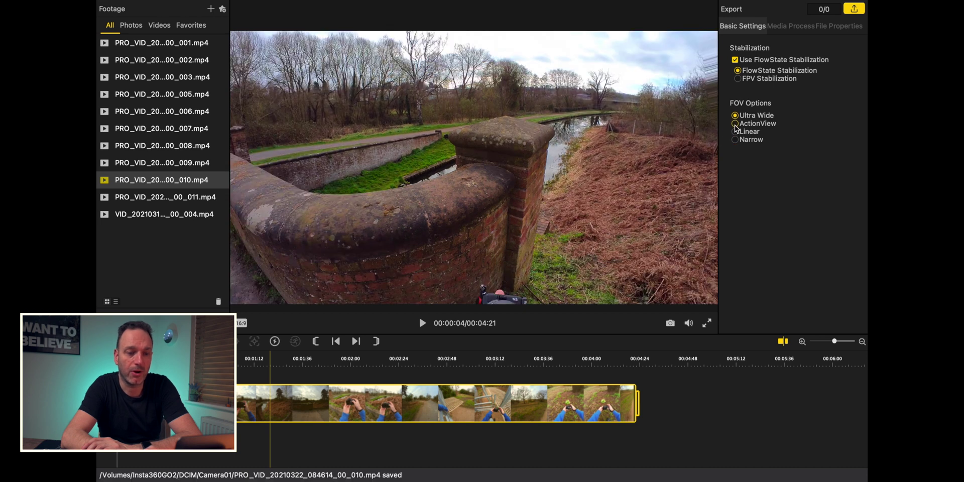
pyautogui.click(735, 124)
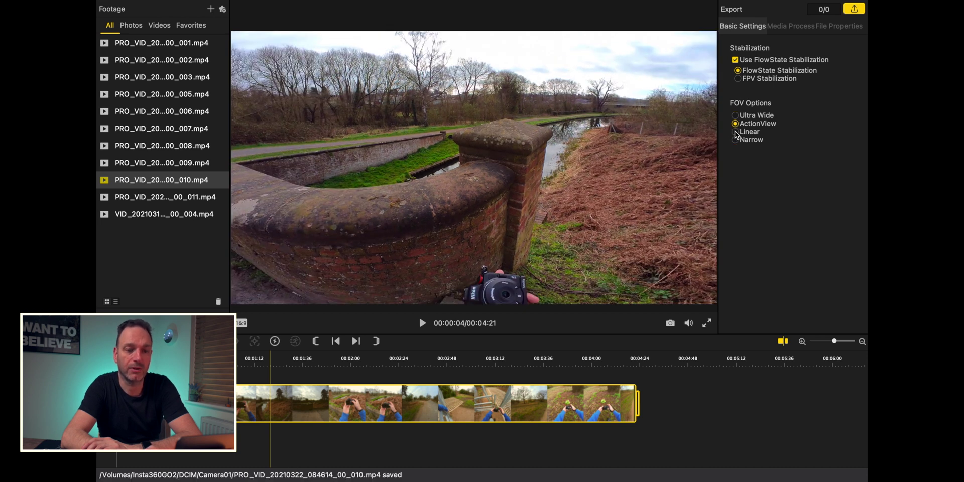
pyautogui.click(735, 132)
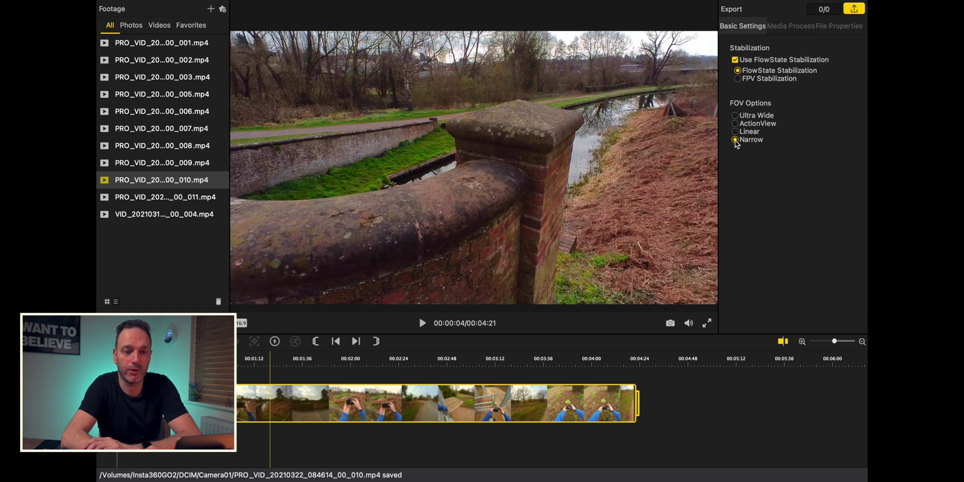
pyautogui.click(781, 27)
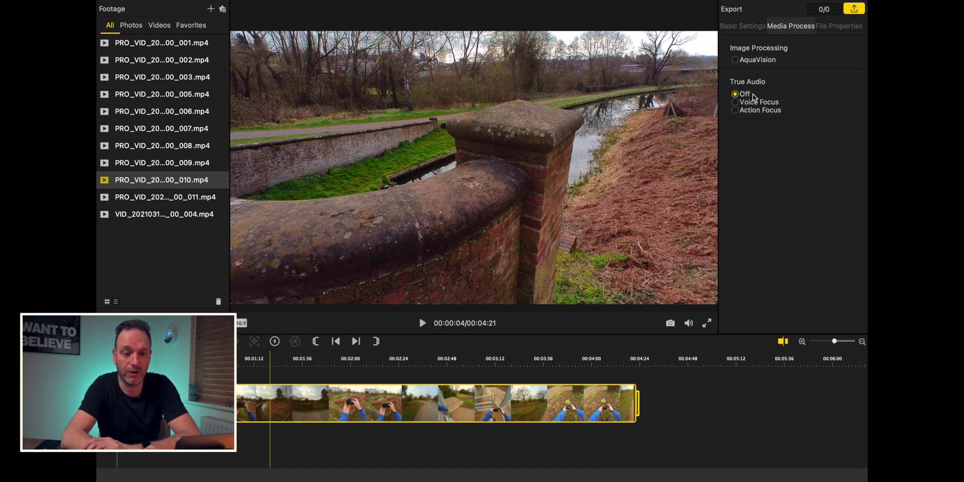
# Show the file properties (1440x2560, 50fps, 77.32Mbps) and play the clip from about 1:28.
pyautogui.click(824, 28)
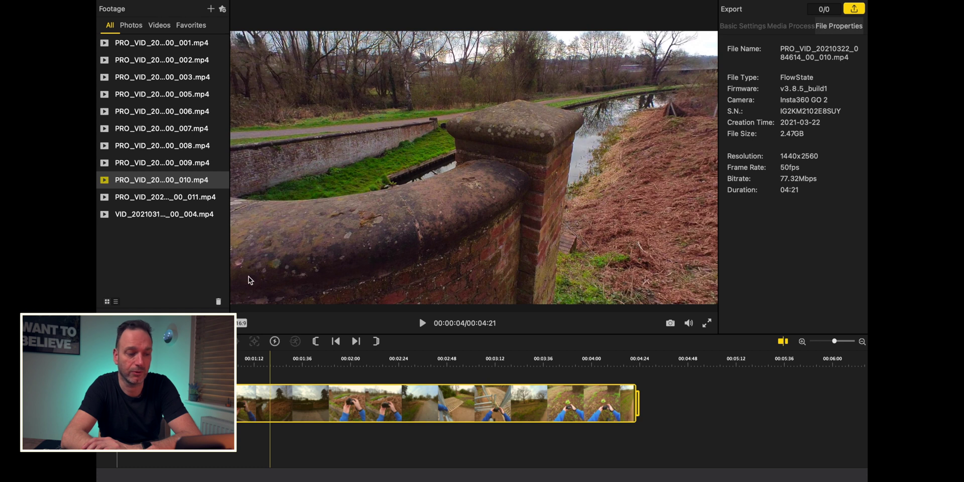
pyautogui.click(280, 361)
pyautogui.press('space')
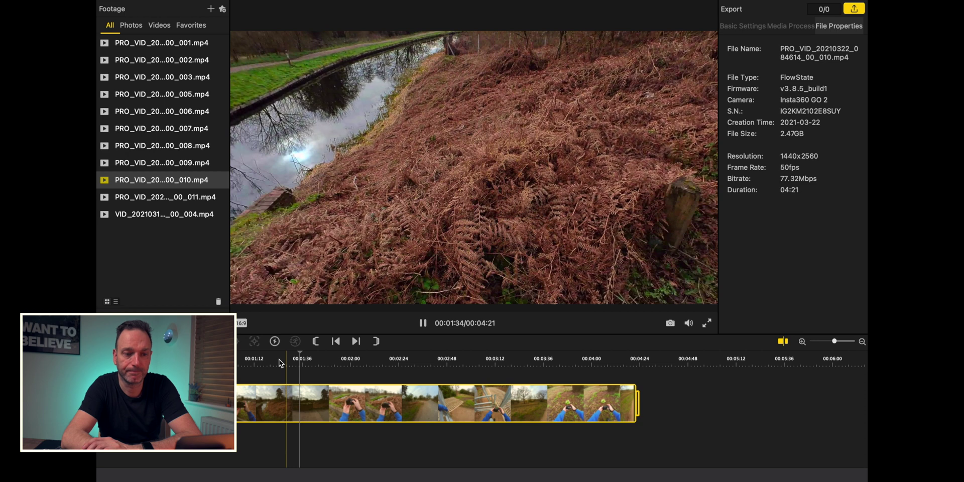
pyautogui.press('space')
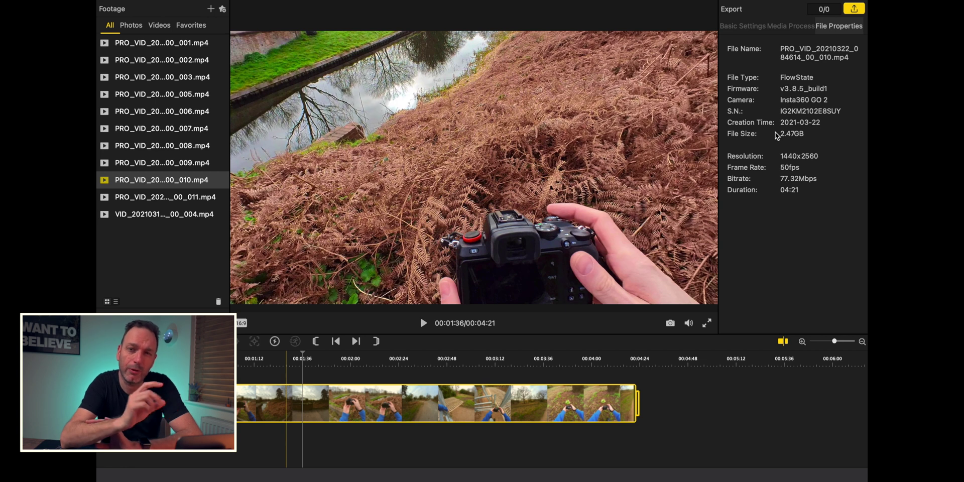
# Open the export settings and raise the 2560x1440 H.264 bitrate to 200 Mbps.
pyautogui.click(852, 10)
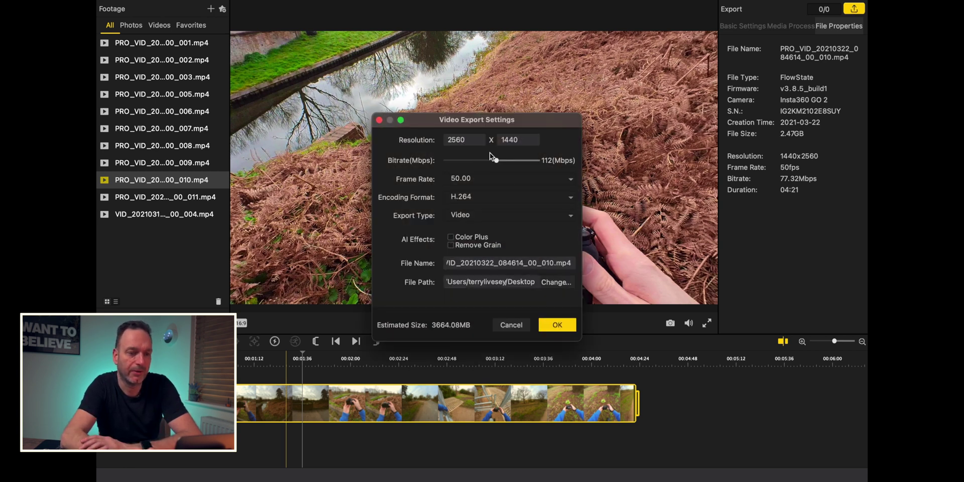
pyautogui.moveTo(497, 159); pyautogui.dragTo(560, 161)
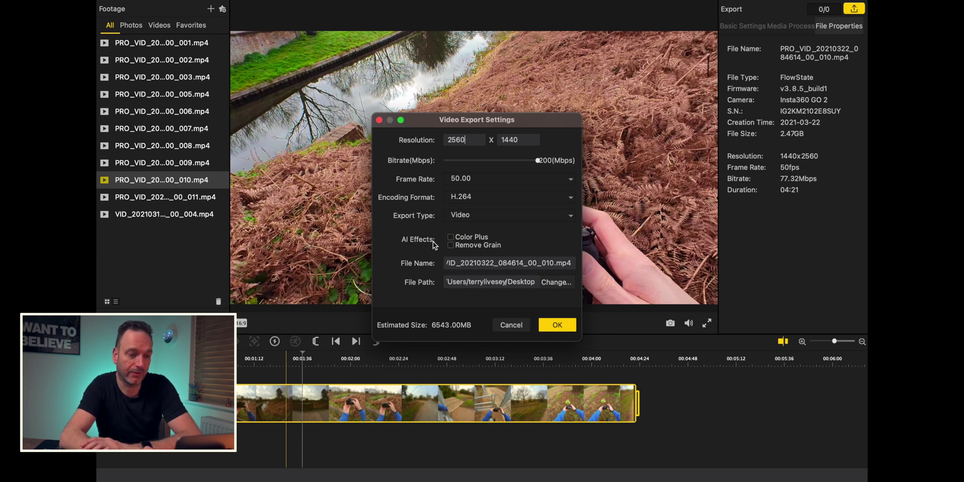
# Confirm the export settings and export the clip to the Desktop as a 6.09GB file.
pyautogui.click(562, 324)
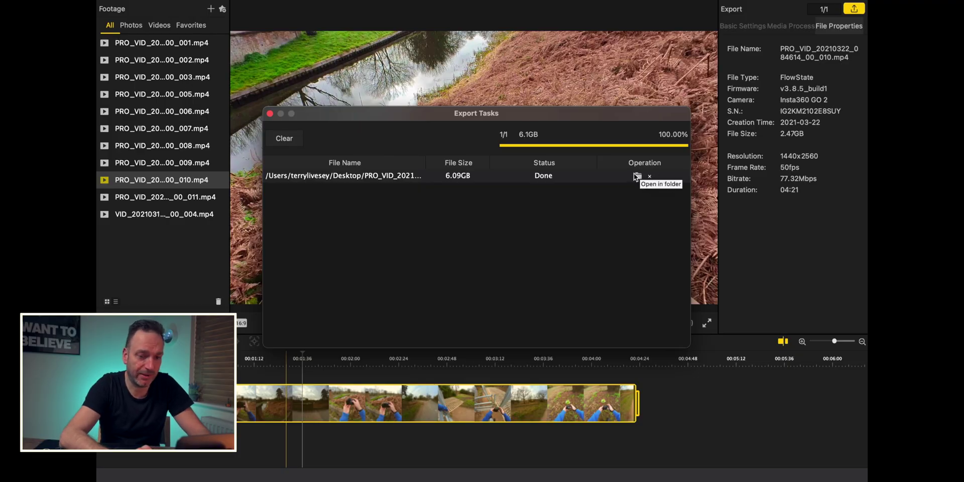
# Reveal the exported PRO_VID_20210322_084614_00_010.mp4 and append it to the storyline's end in Final Cut Pro.
pyautogui.click(637, 177)
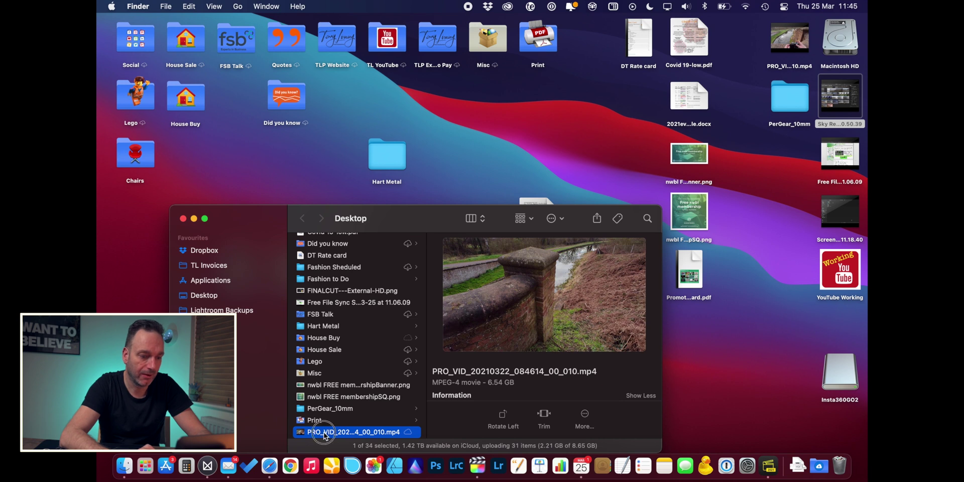
pyautogui.moveTo(323, 431); pyautogui.dragTo(347, 426)
pyautogui.press('super+Tab')
pyautogui.moveTo(408, 328); pyautogui.dragTo(775, 355)
pyautogui.hscroll(10, 446, 326)
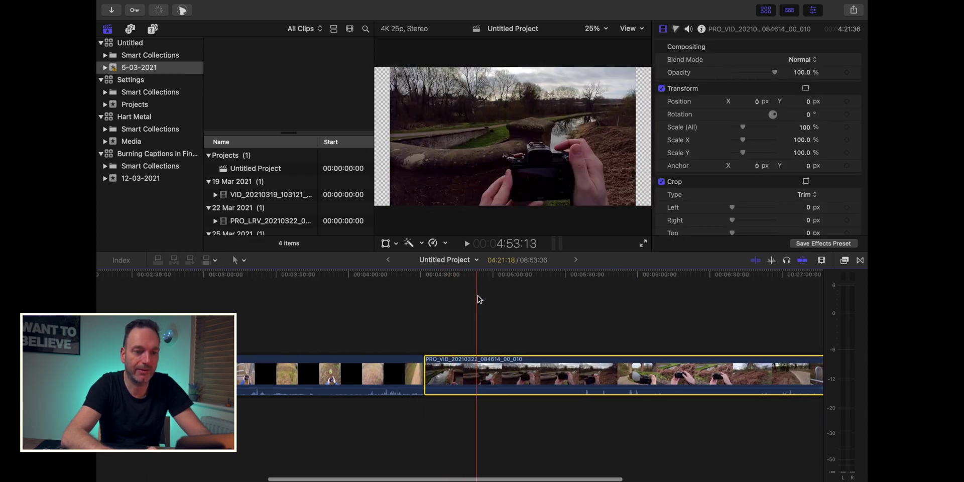
pyautogui.click(477, 295)
pyautogui.press('space')
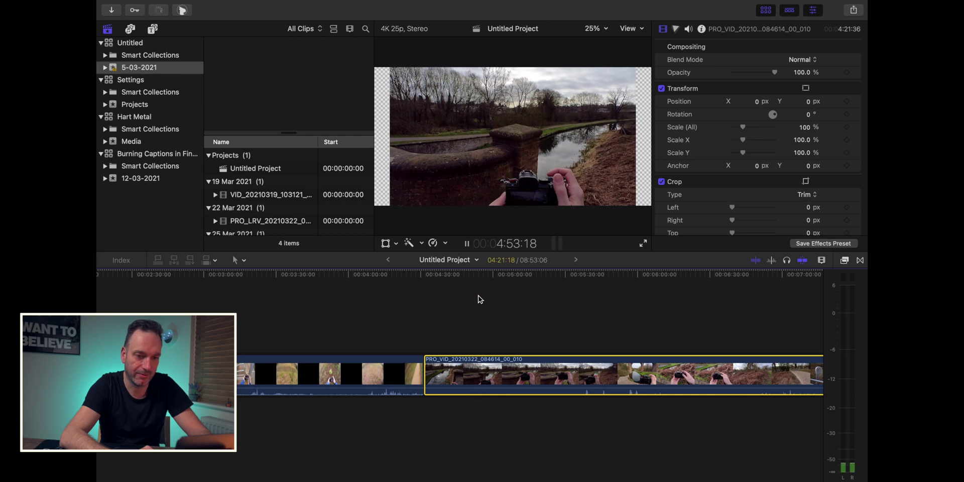
pyautogui.click(622, 302)
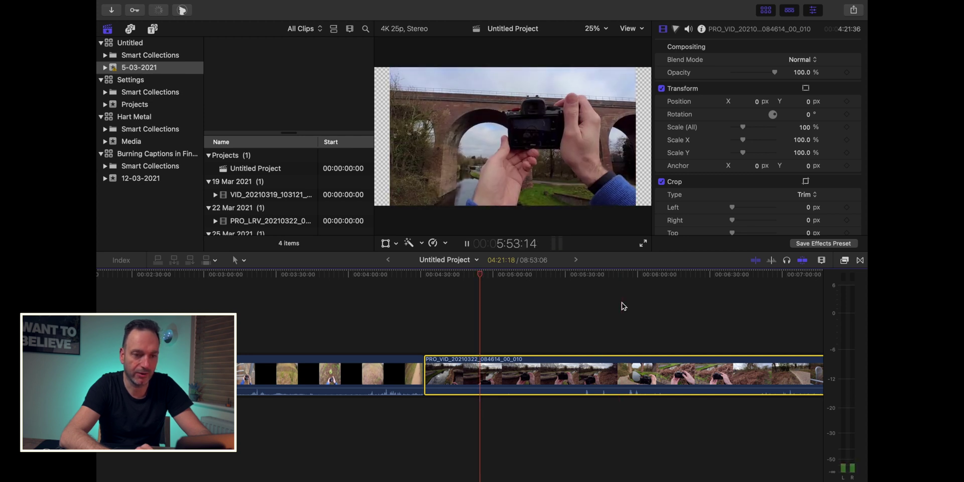
pyautogui.hscroll(2, 622, 302)
pyautogui.hscroll(10, 621, 302)
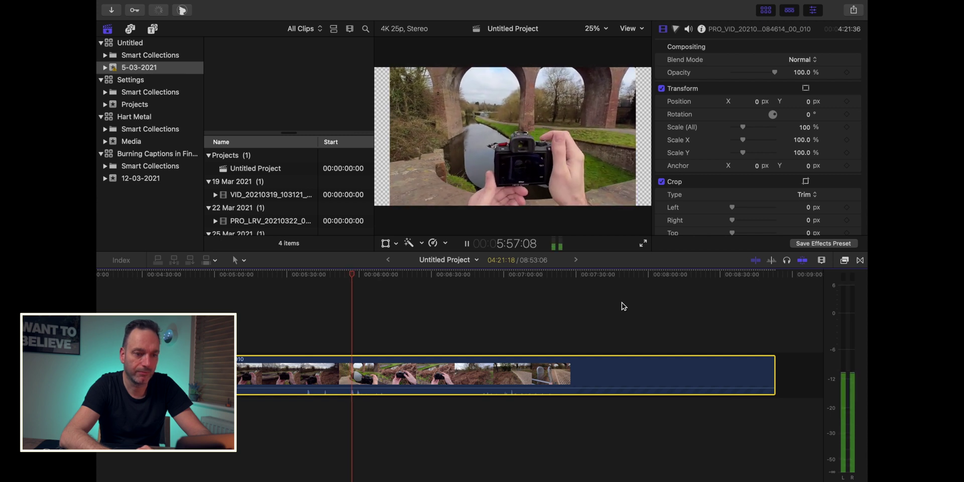
pyautogui.click(419, 285)
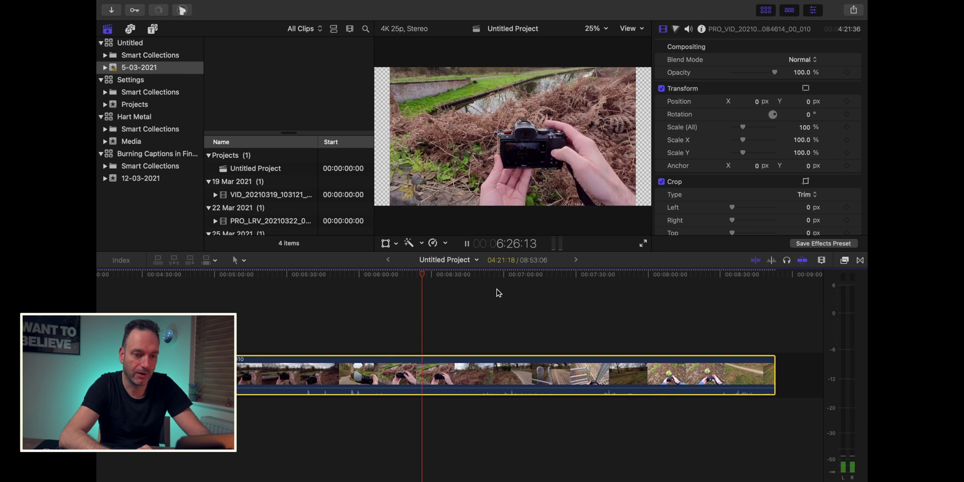
pyautogui.press('space')
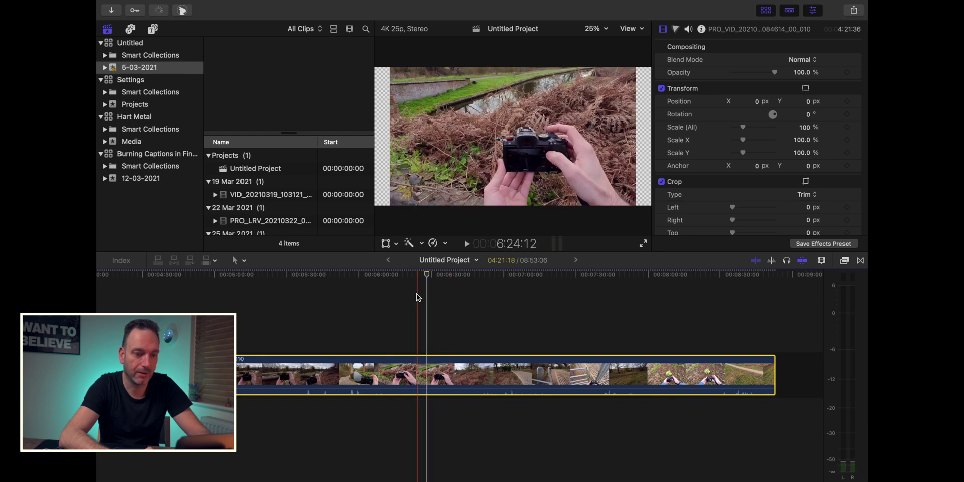
pyautogui.click(377, 300)
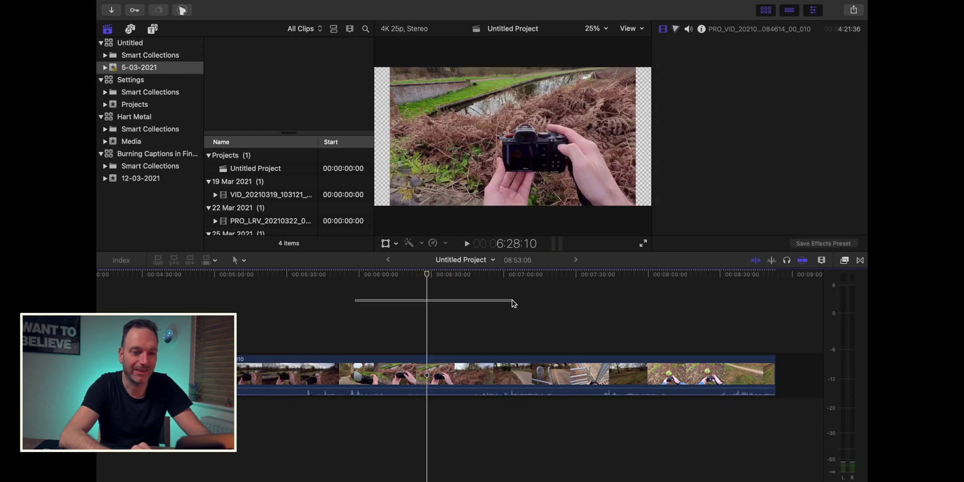